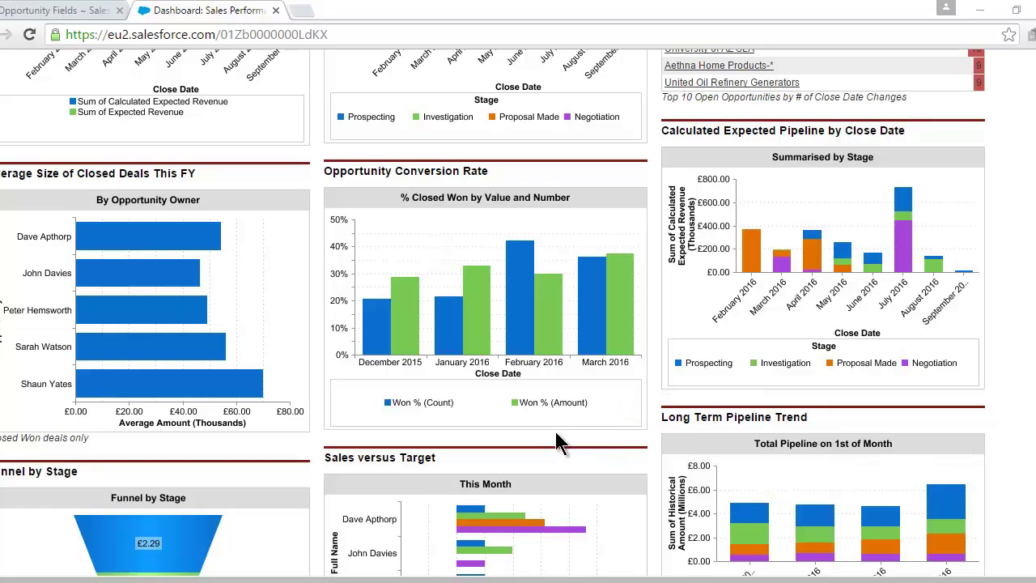
Open the report behind the Opportunity Conversion Rate dashboard chart and examine its conversion table and chart.
mouse_move(369, 340)
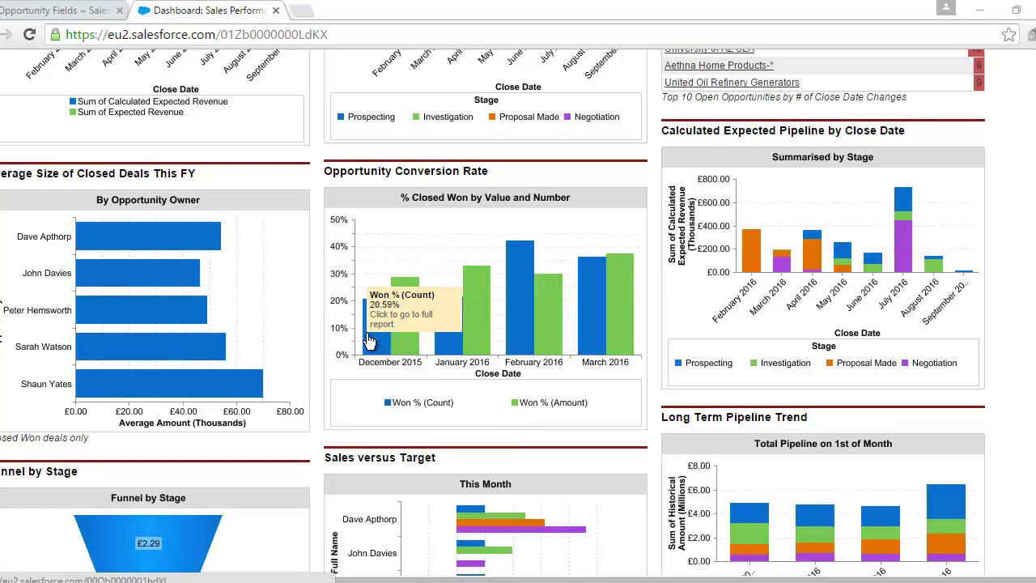
mouse_move(404, 336)
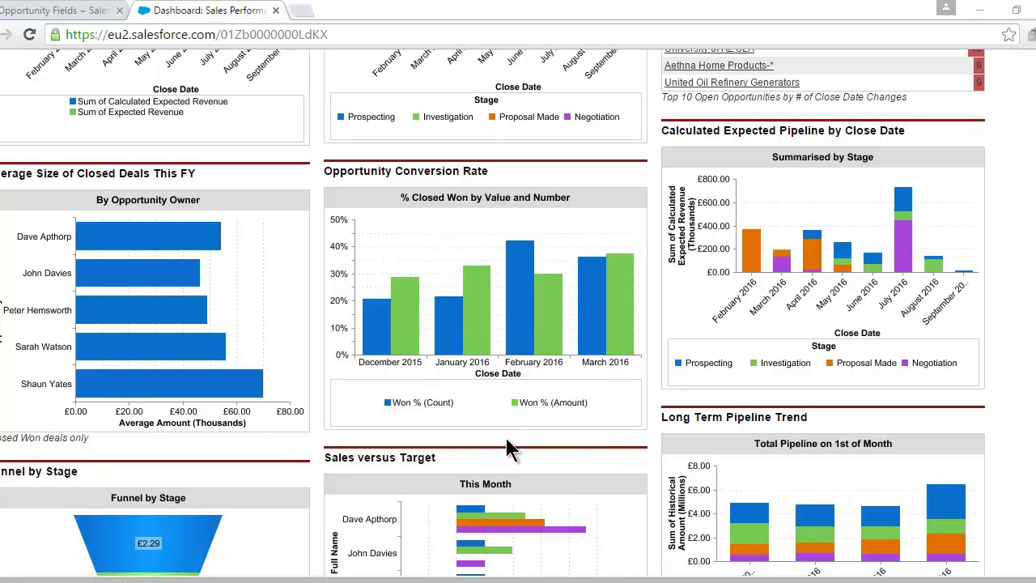
left_click(453, 265)
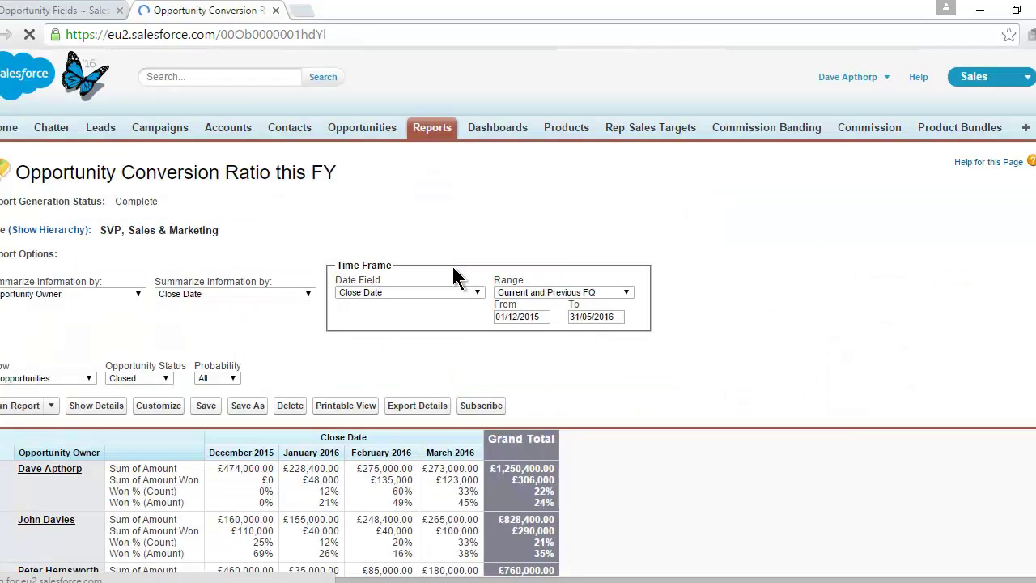
scroll(452, 267, "down", 3)
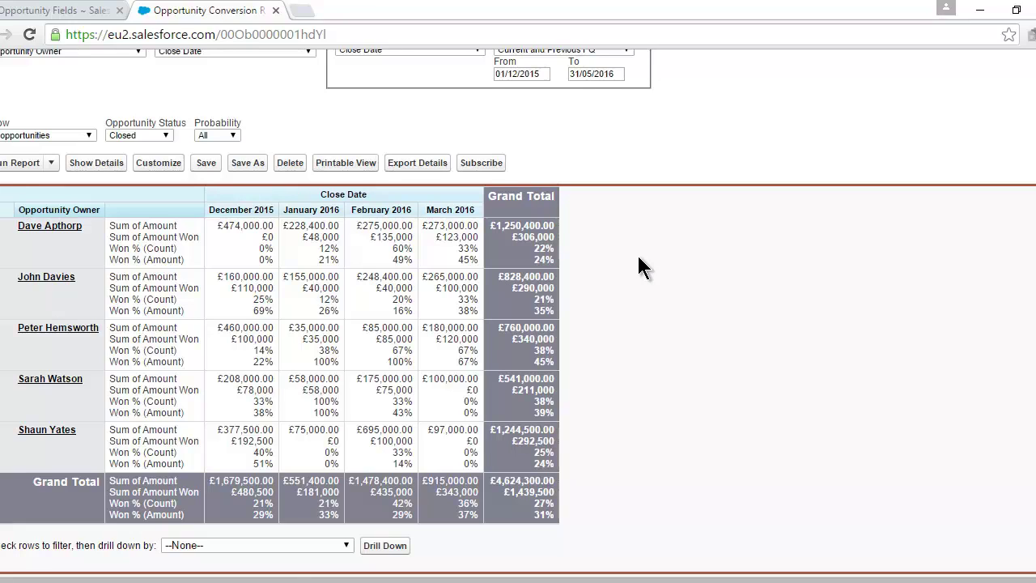
scroll(639, 259, "down", 4)
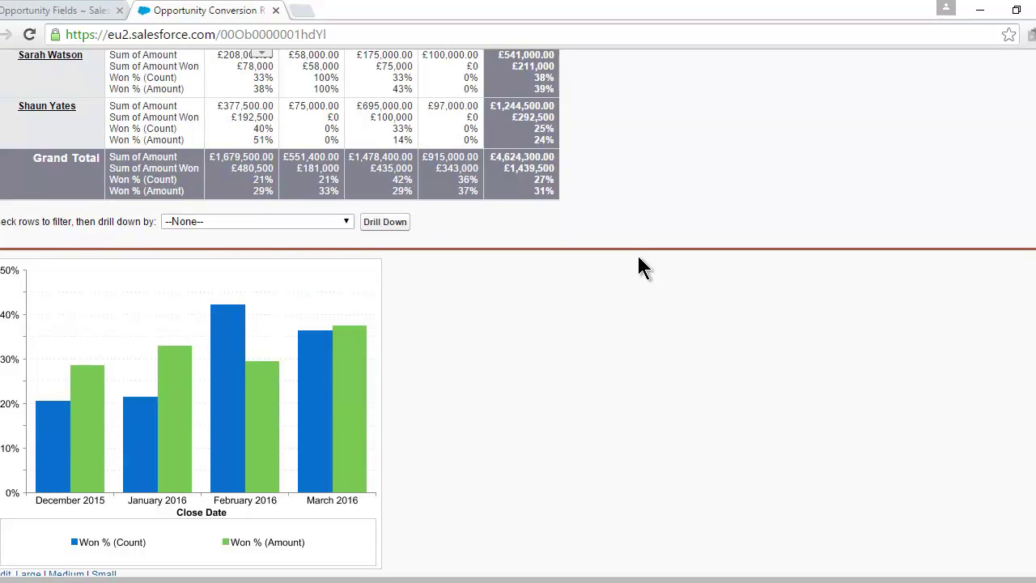
scroll(638, 259, "up", 5)
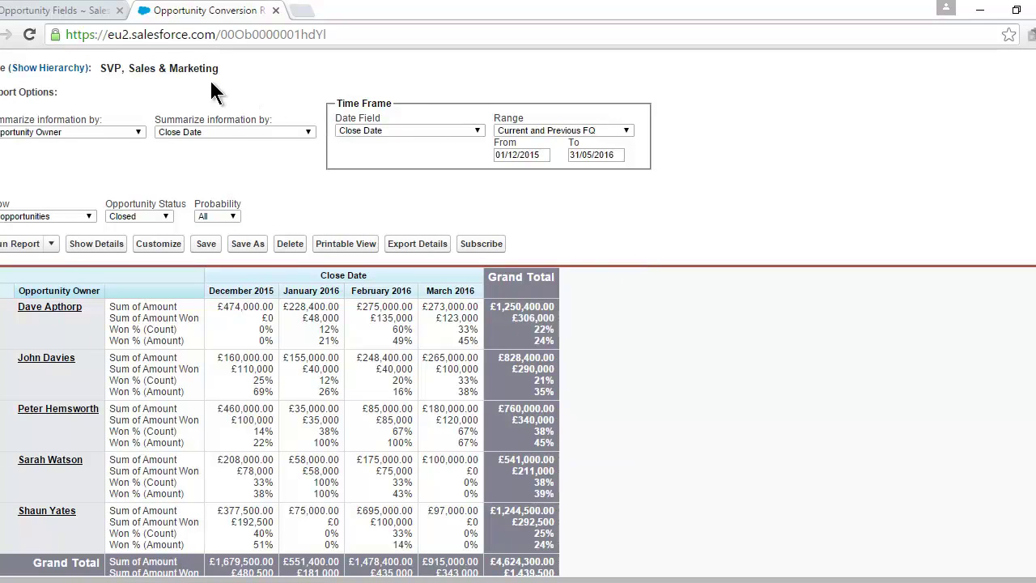
Open the Amount Won custom field's definition from the Opportunity fields list to examine its formula.
left_click(95, 11)
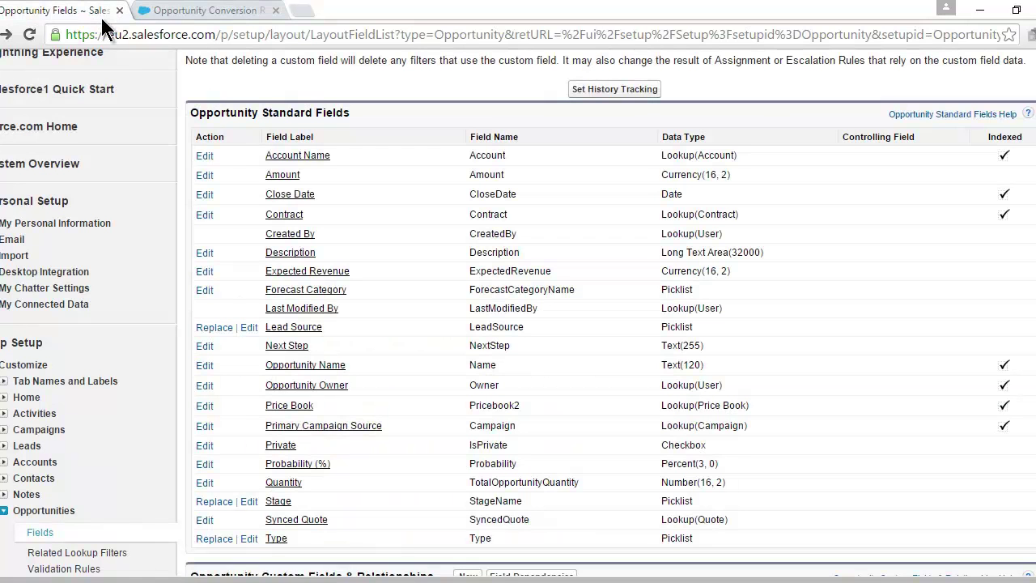
scroll(459, 184, "up", 2)
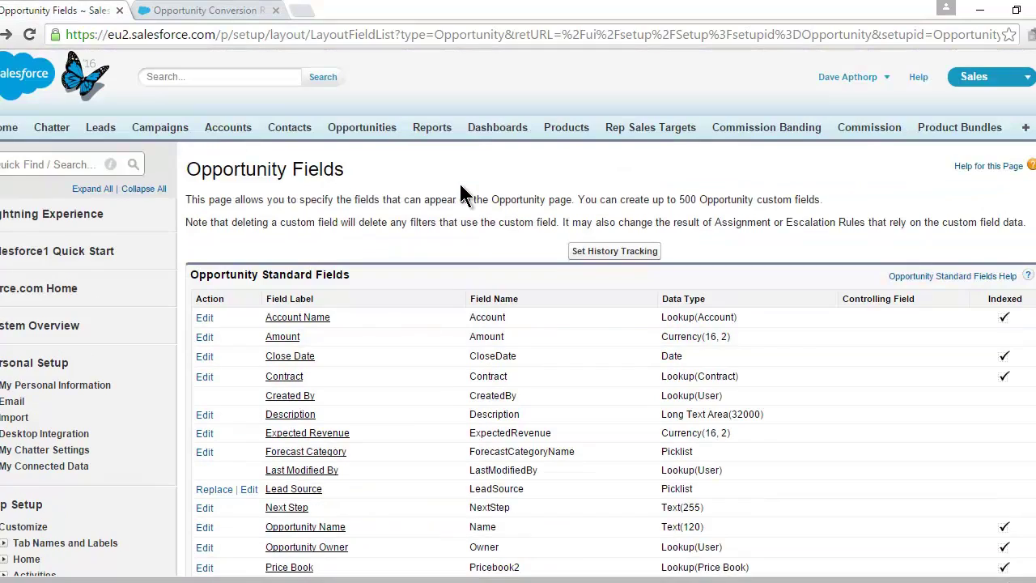
scroll(460, 187, "down", 4)
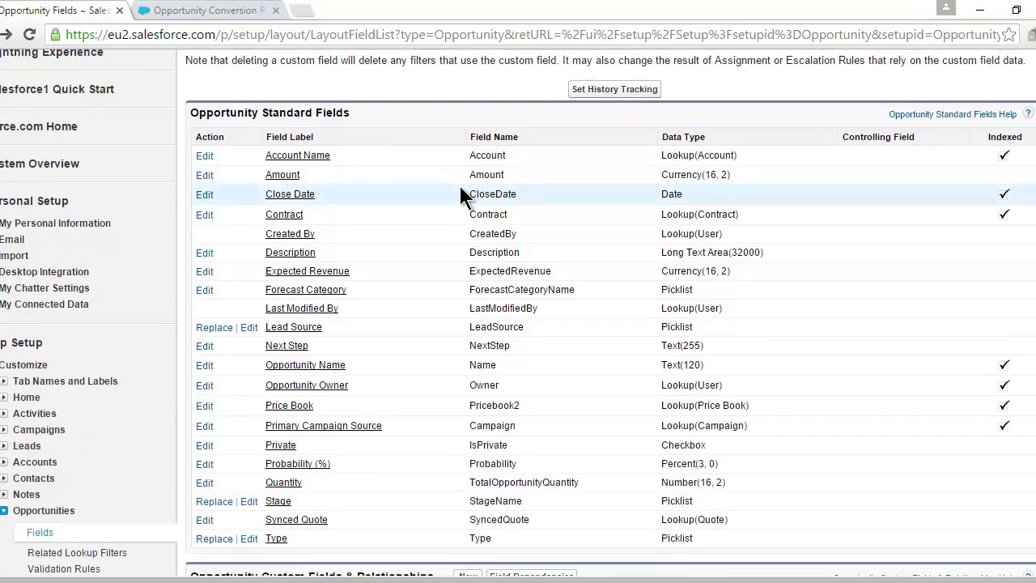
scroll(460, 195, "down", 2)
scroll(459, 192, "down", 2)
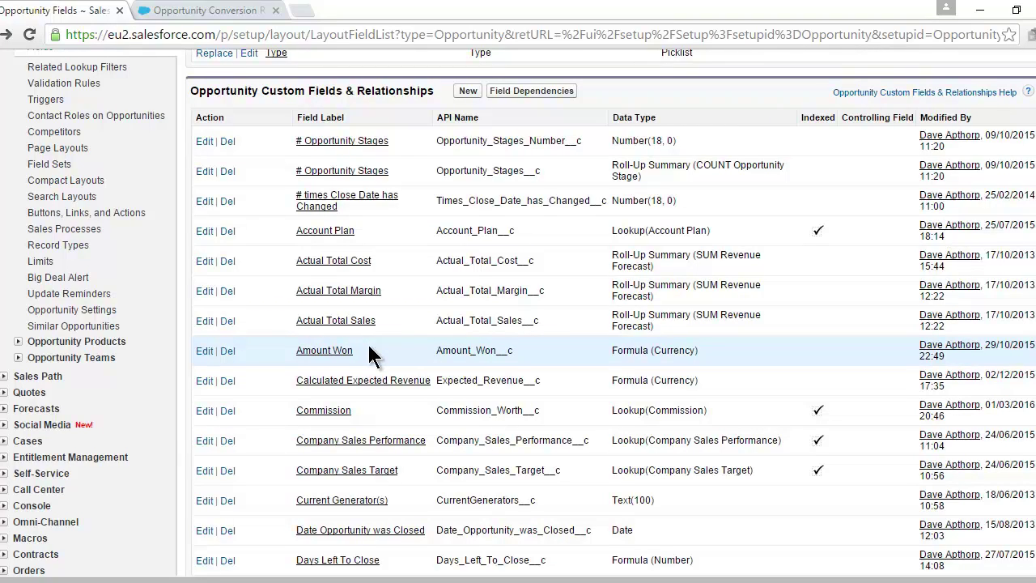
left_click(323, 353)
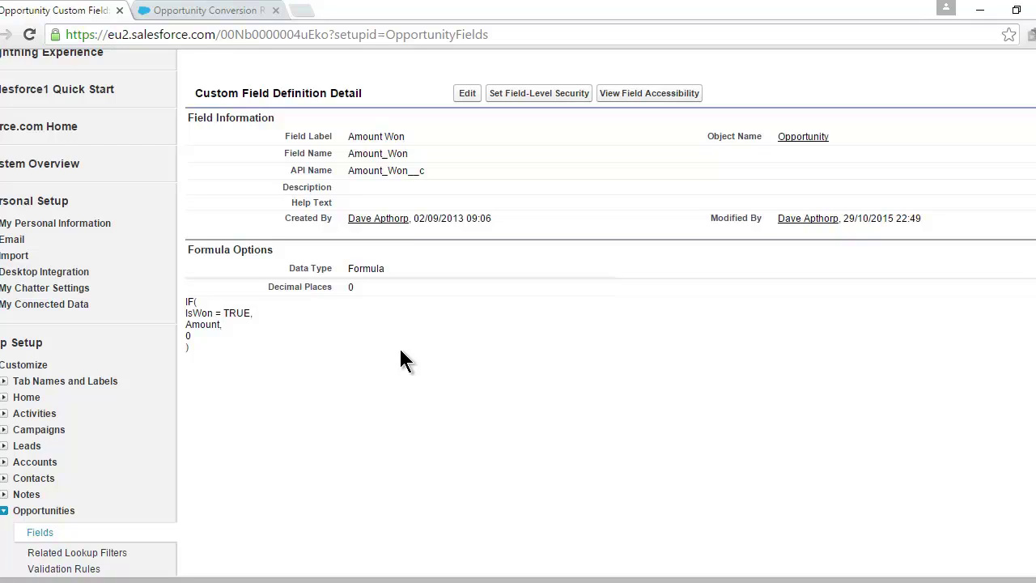
Return to the Opportunity Conversion Ratio this FY report and open it for customization.
left_click(212, 10)
scroll(669, 219, "down", 2)
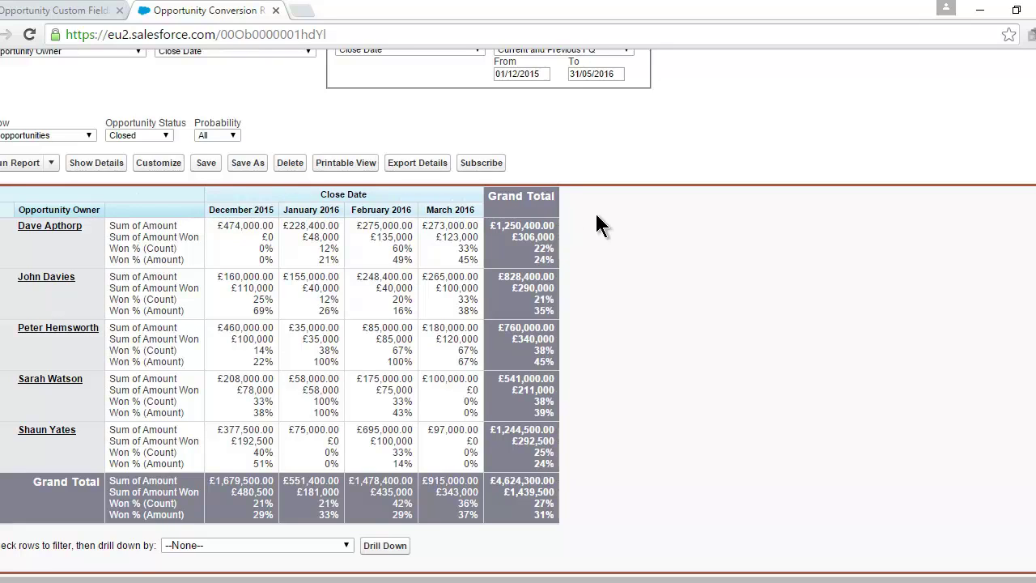
scroll(619, 215, "up", 1)
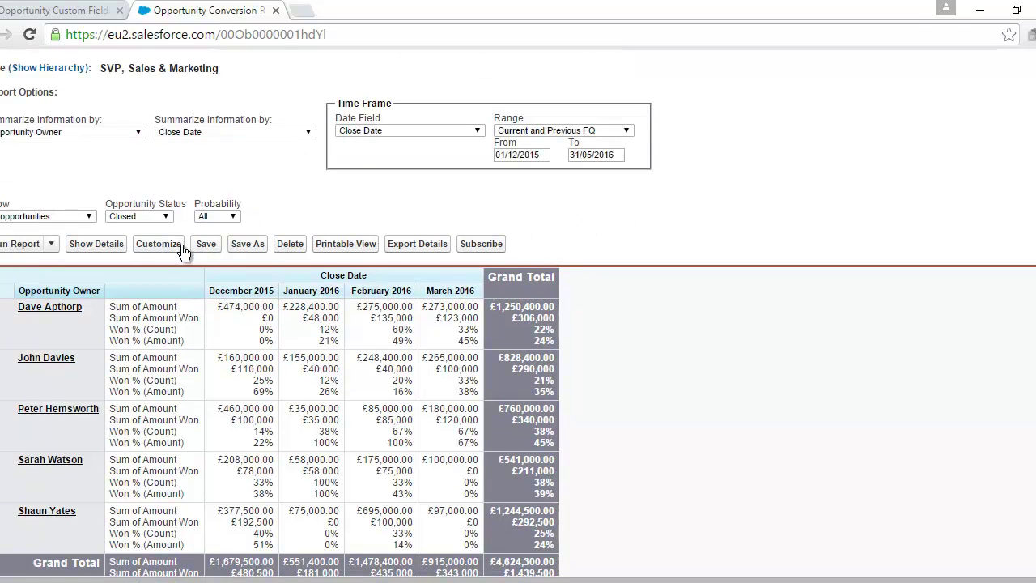
left_click(154, 246)
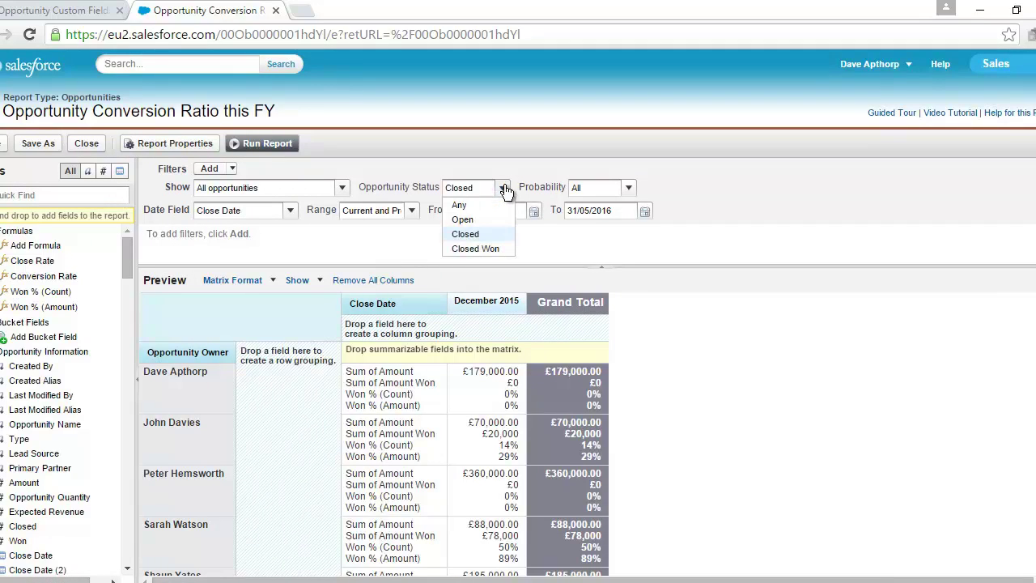
Set the report's Opportunity Status filter to Closed and its Close Date range to Current and Previous FQ.
left_click(474, 235)
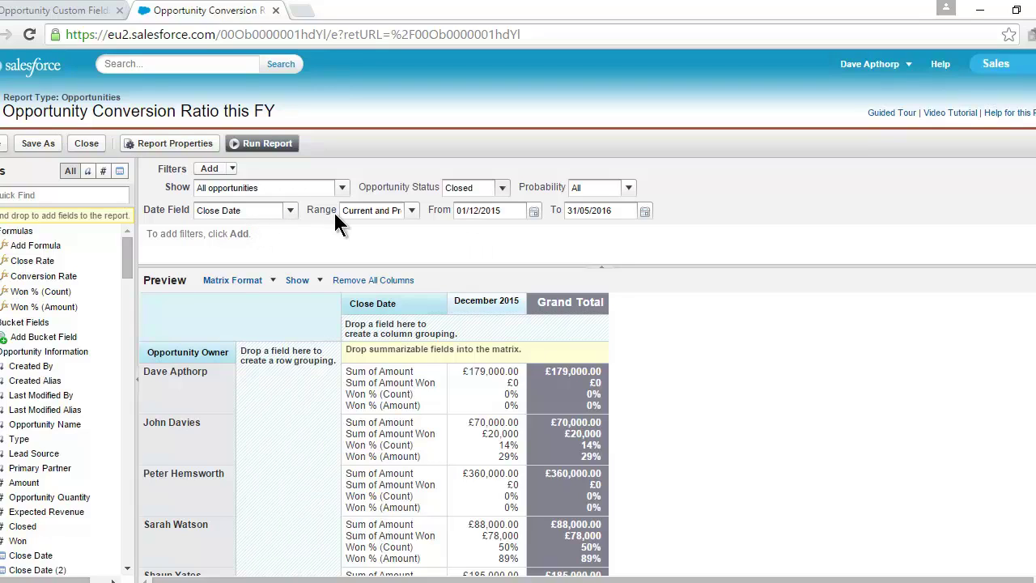
left_click(411, 211)
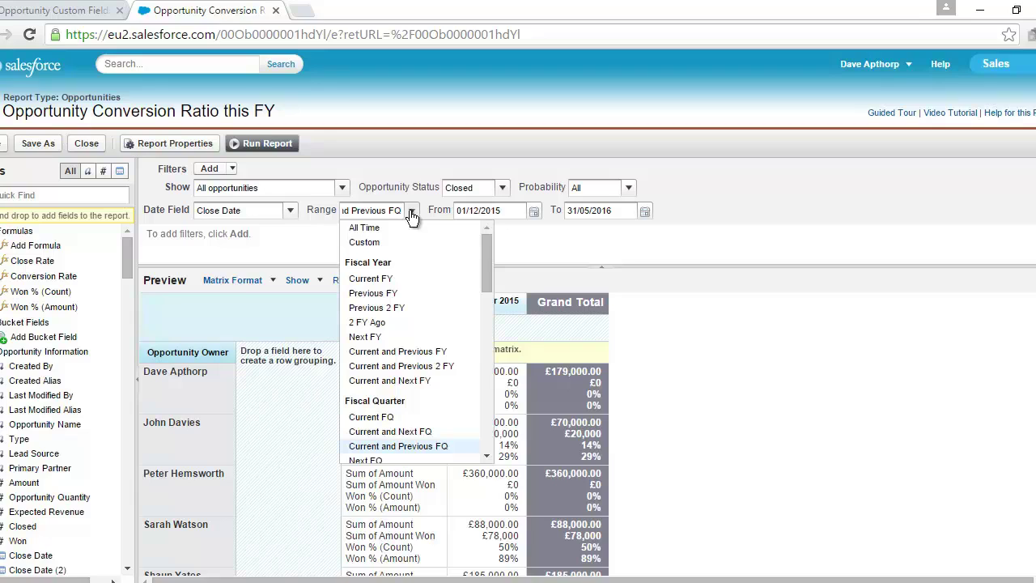
left_click(429, 447)
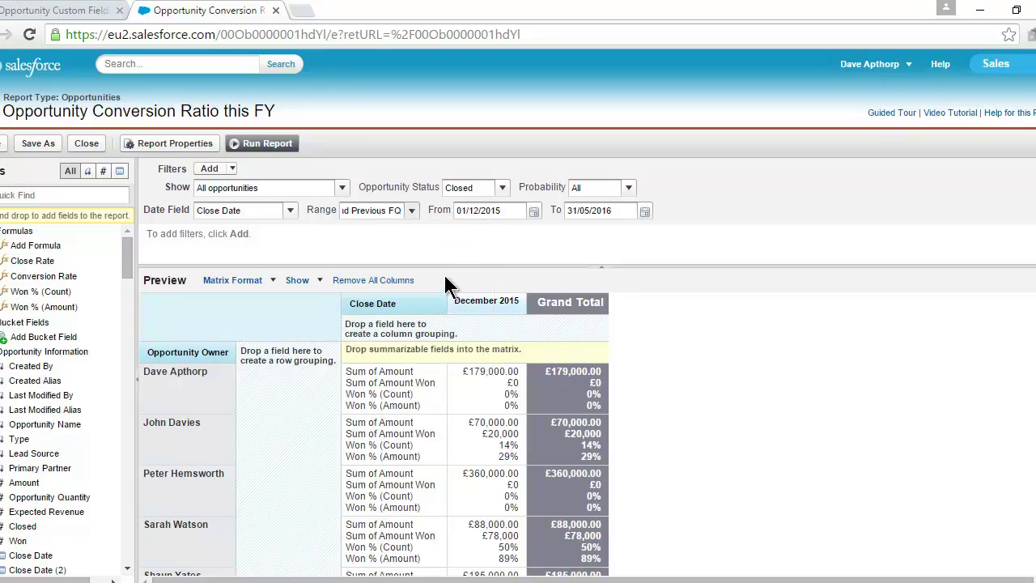
left_click(431, 255)
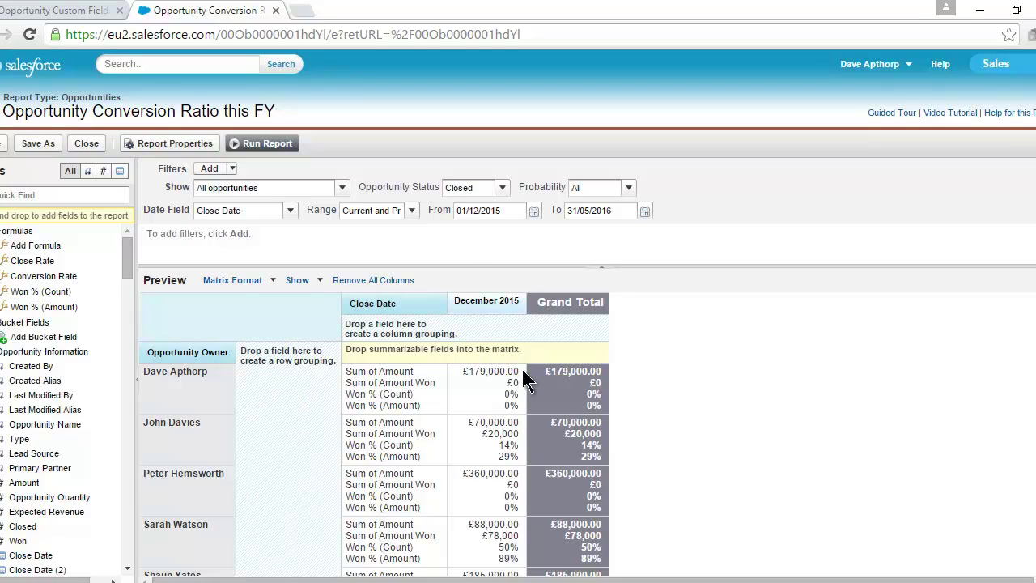
Open the Won % (Amount) custom summary formula, examine how it is calculated, and close it without changes.
scroll(524, 381, "down", 1)
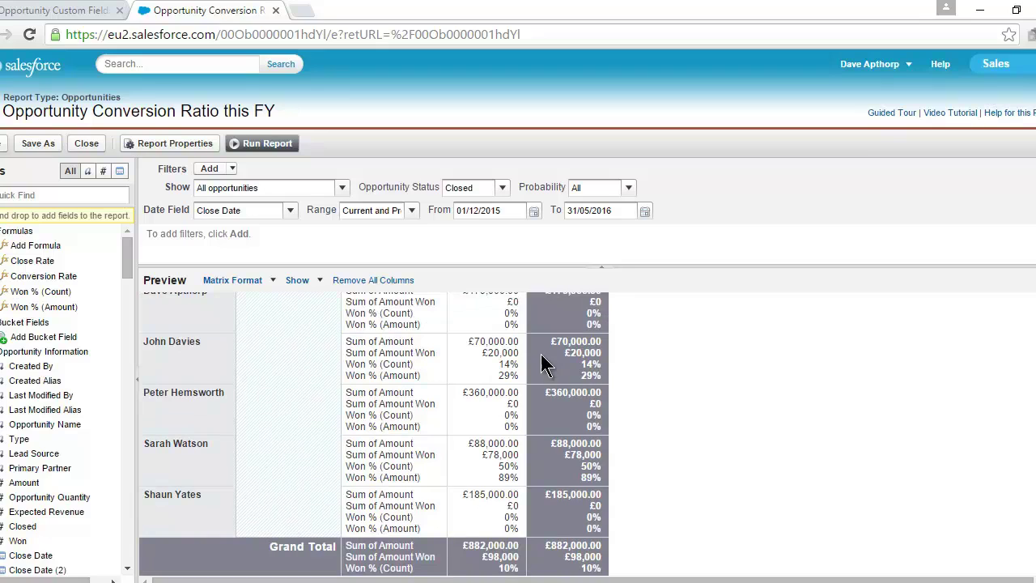
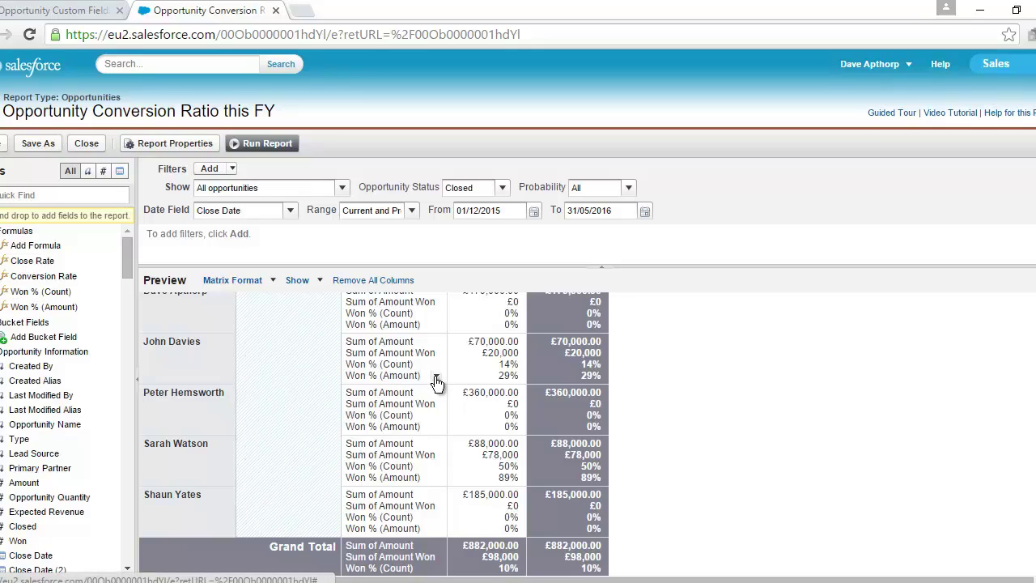
left_click(436, 377)
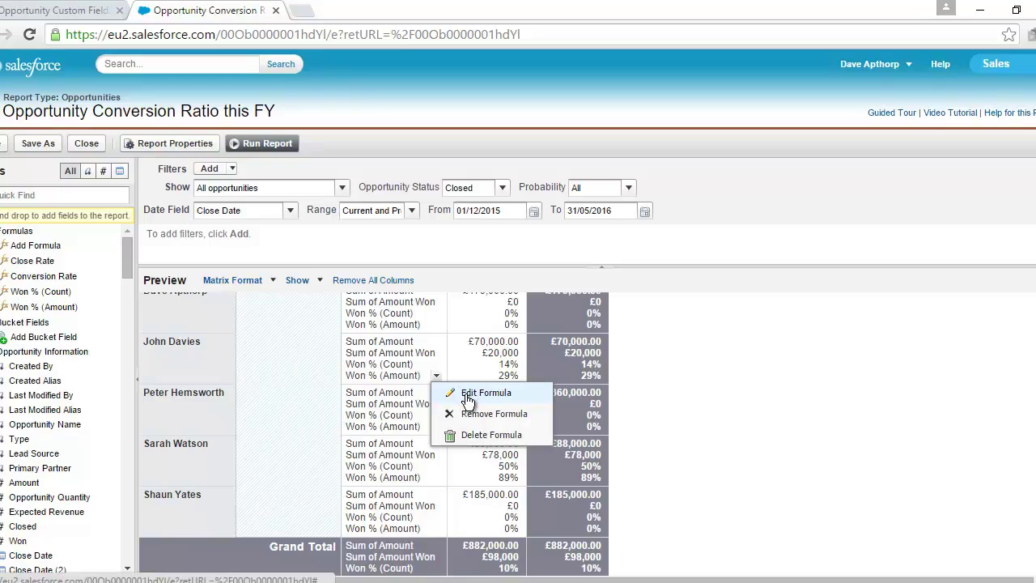
left_click(466, 394)
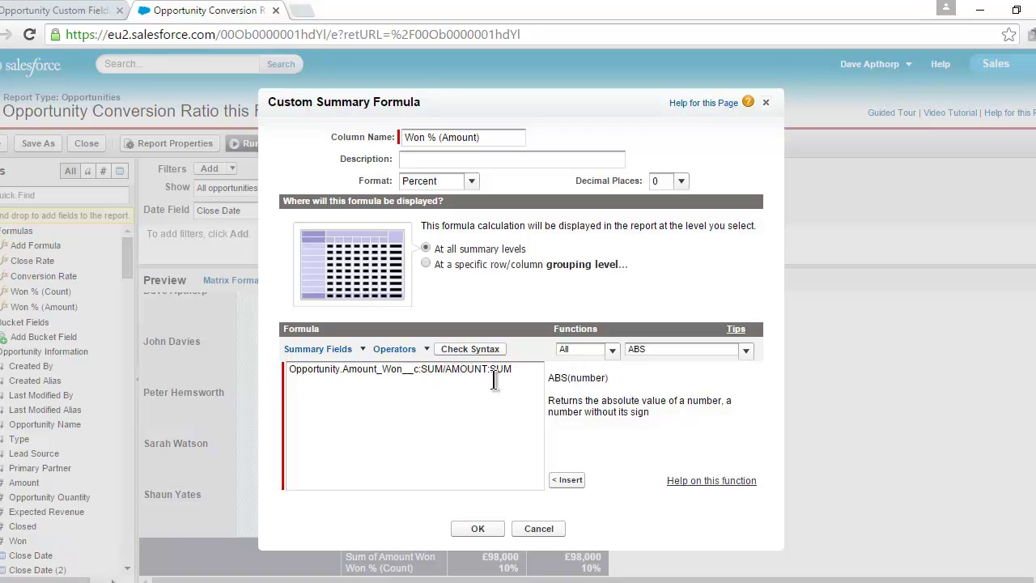
left_click(539, 528)
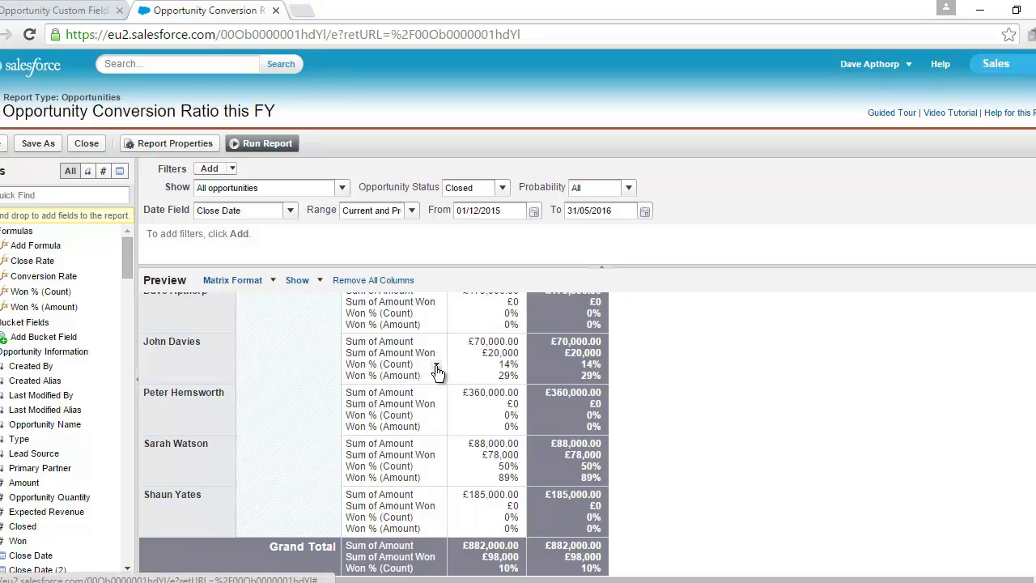
Open the Won % (Count) custom summary formula and insert the average of the Won summary field.
left_click(436, 365)
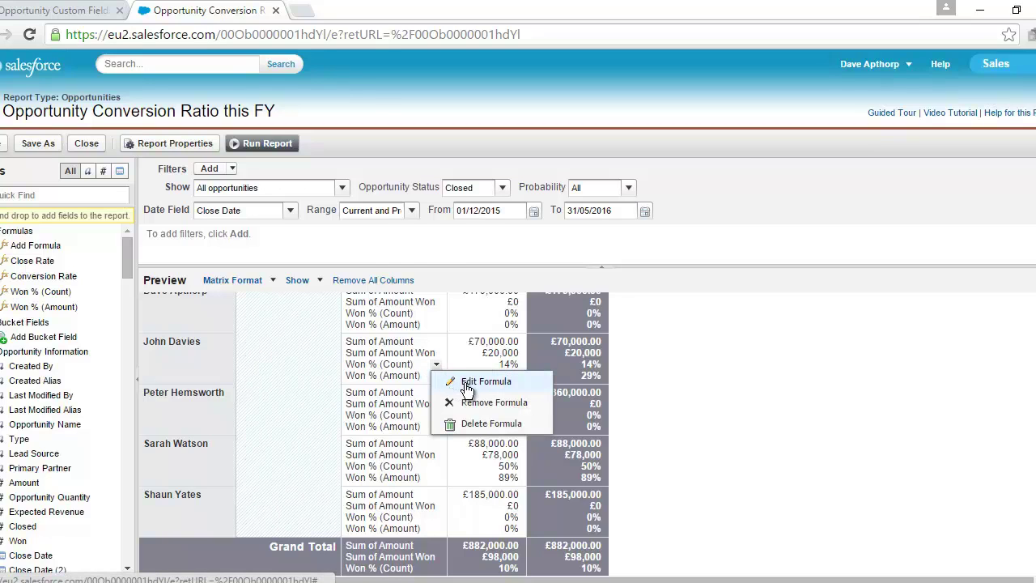
left_click(469, 384)
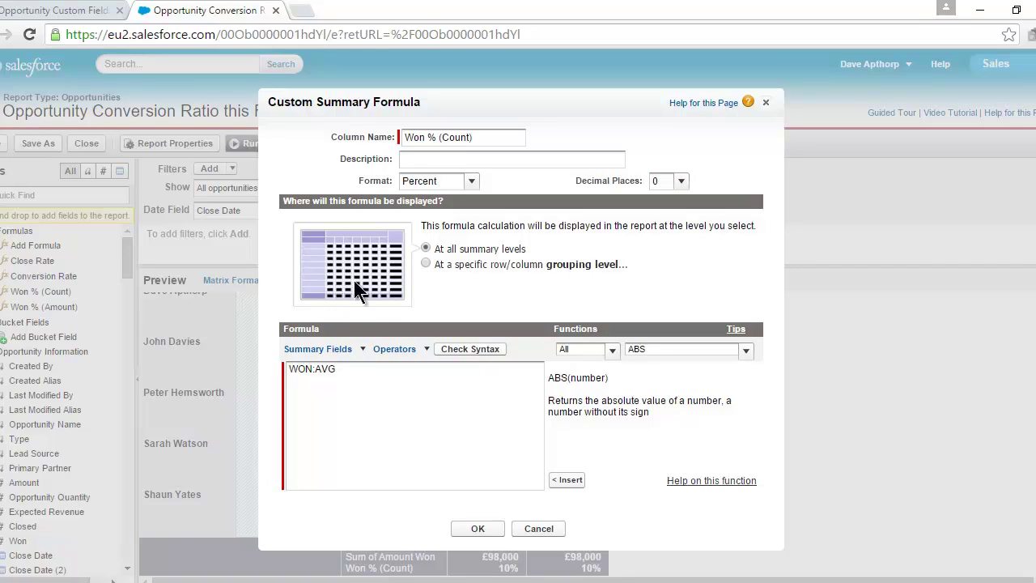
left_click(324, 356)
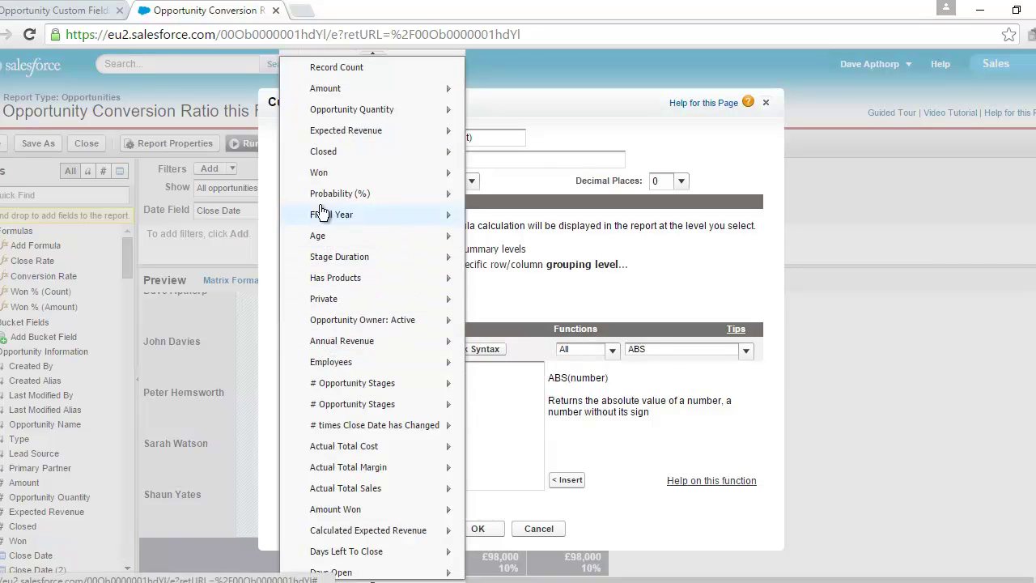
mouse_move(321, 174)
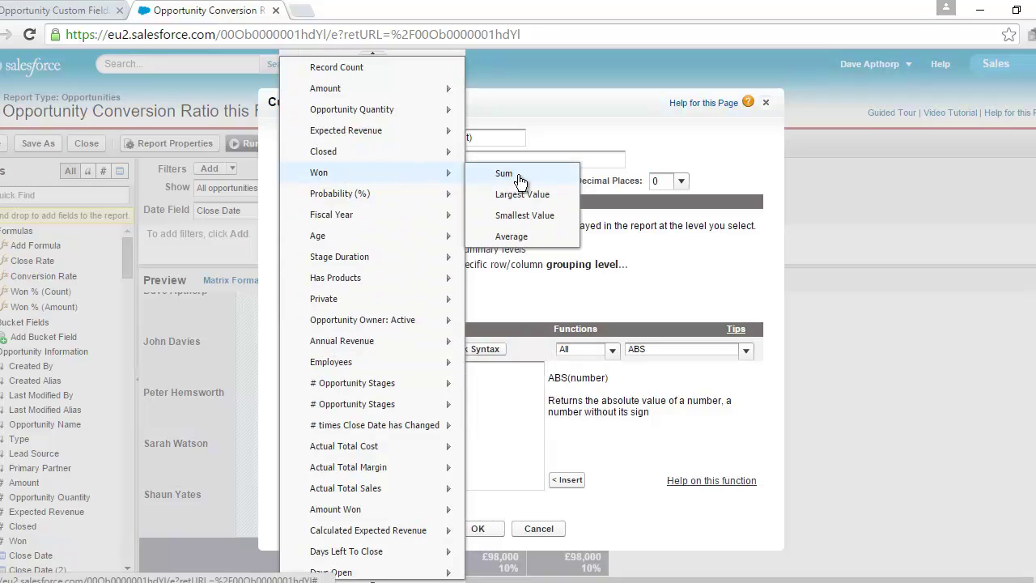
left_click(512, 236)
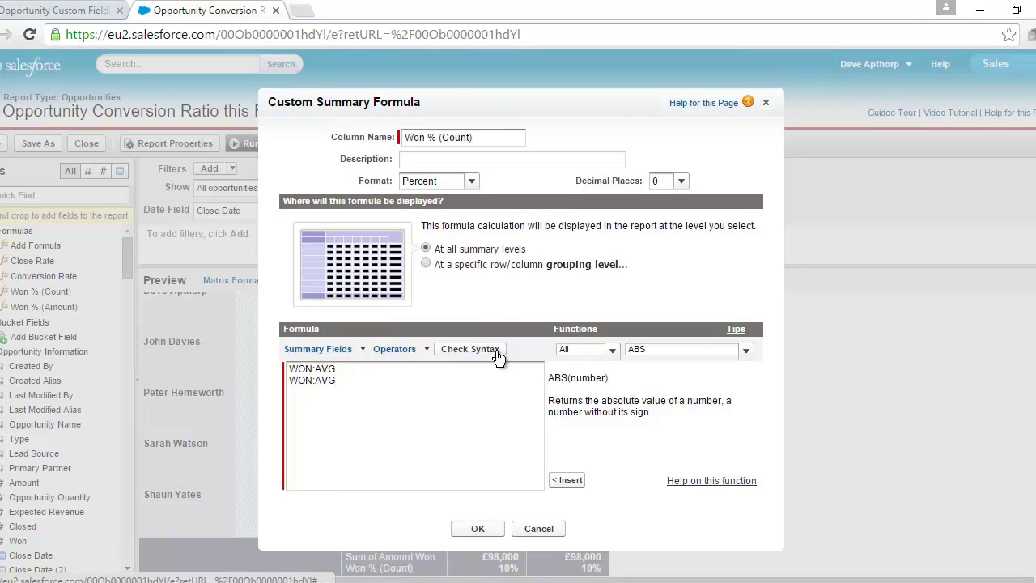
Insert the Won average once more, remove the duplicate entries to leave a single WON:AVG, and accept the formula.
left_click(344, 354)
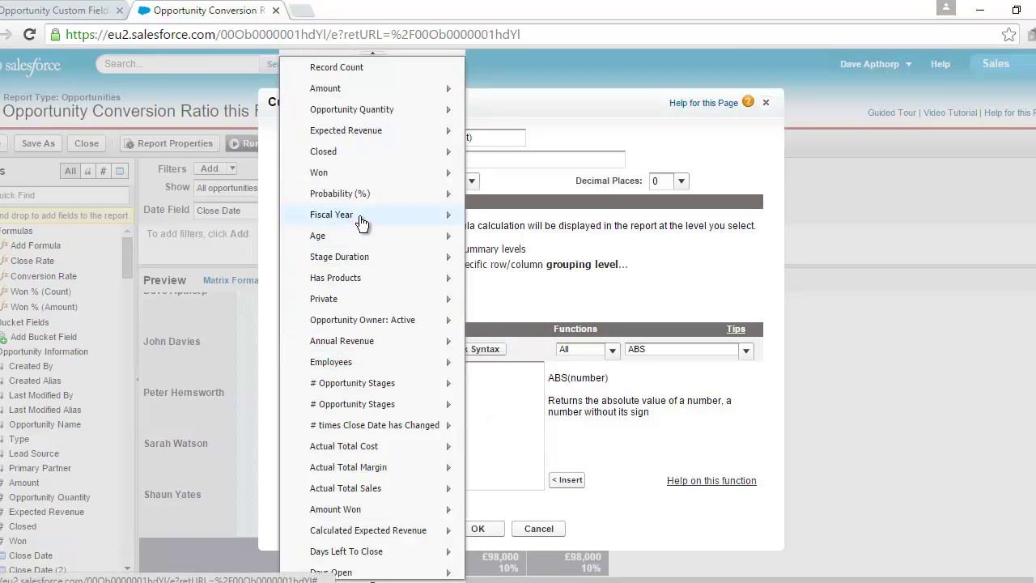
mouse_move(343, 174)
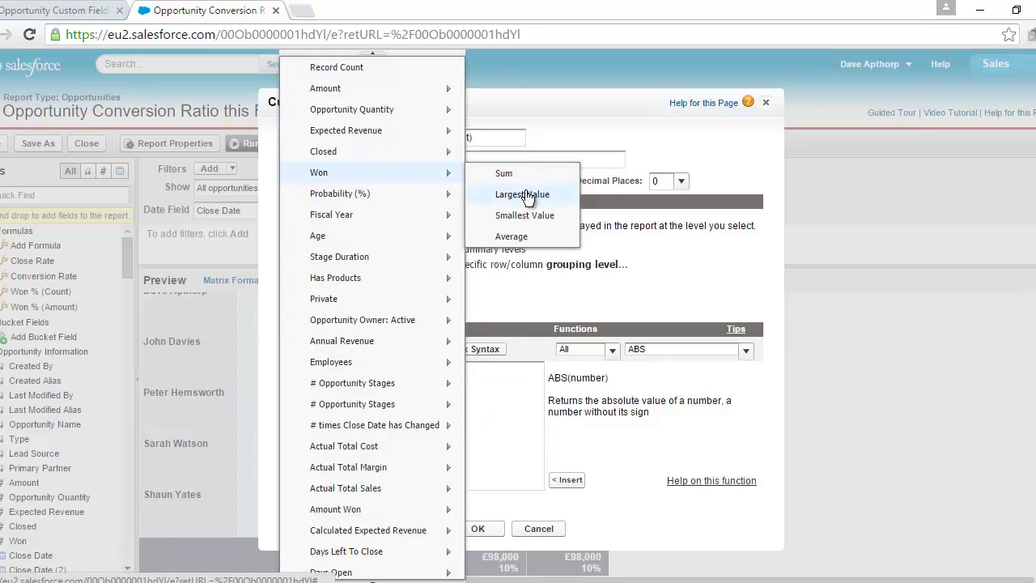
left_click(511, 237)
left_click_drag(353, 397, 285, 385)
key("BackSpace")
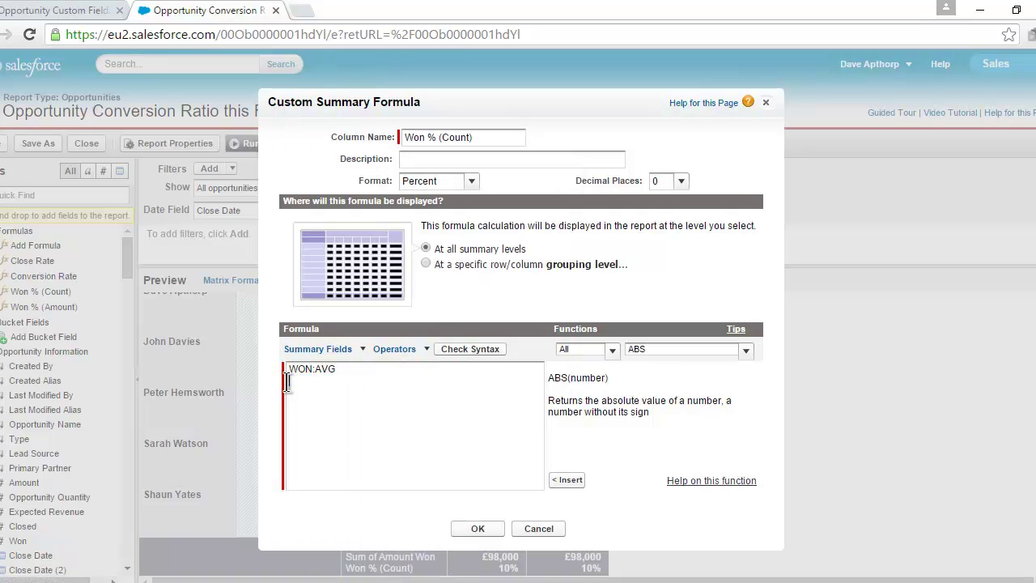
left_click(483, 528)
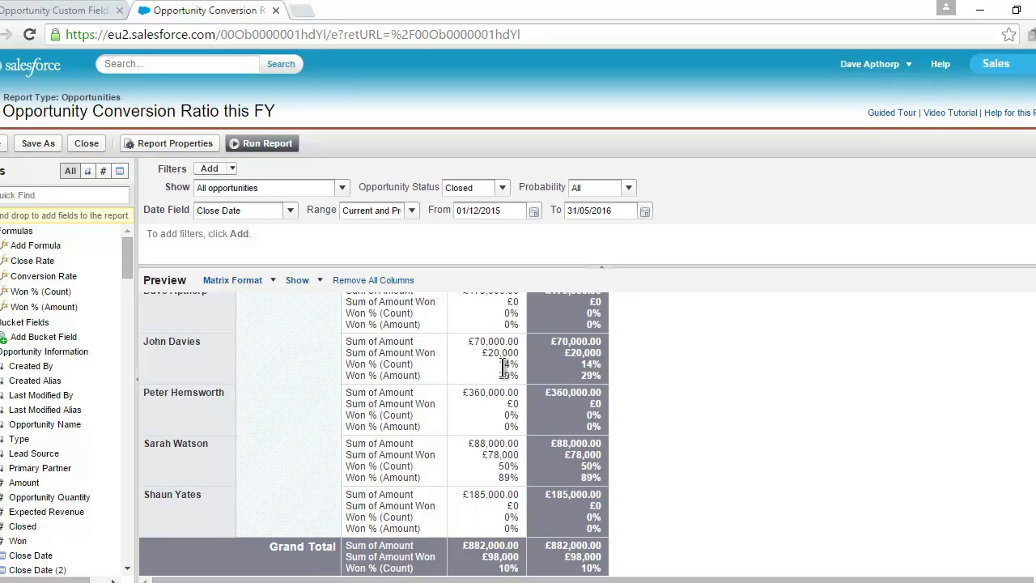
Run the report and review its conversion percentages table and chart by close month.
left_click(265, 142)
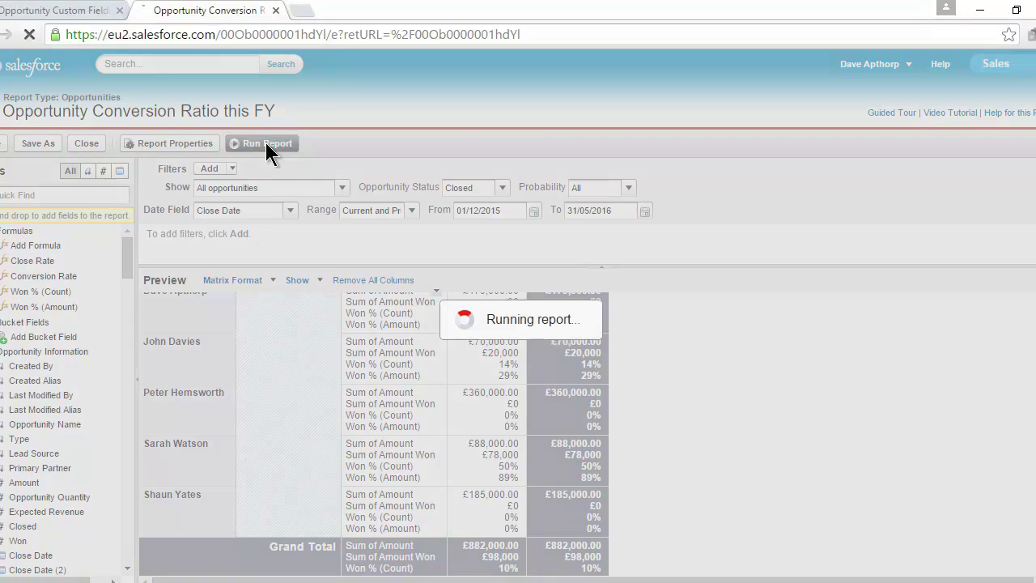
scroll(694, 326, "down", 3)
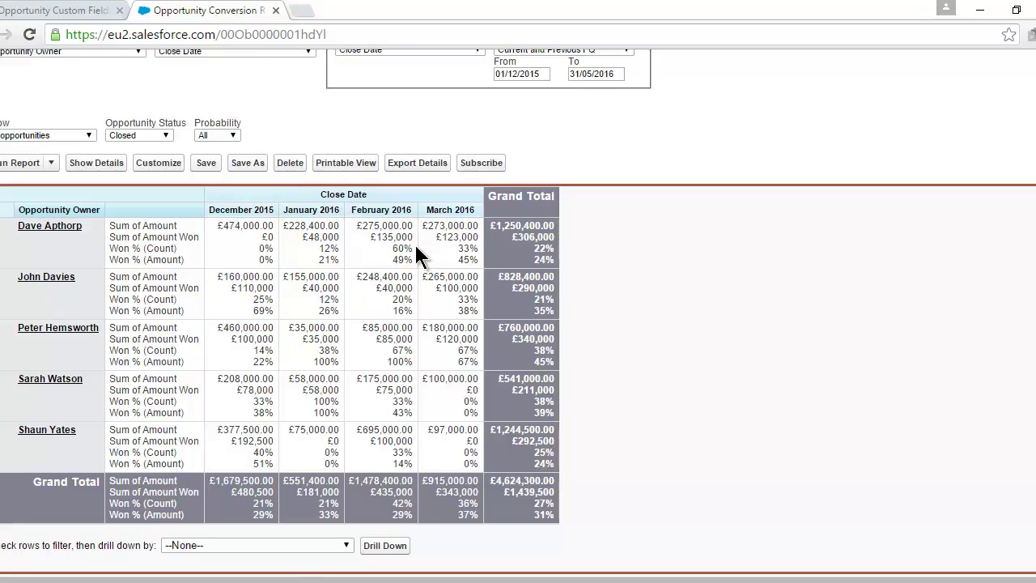
scroll(416, 248, "down", 5)
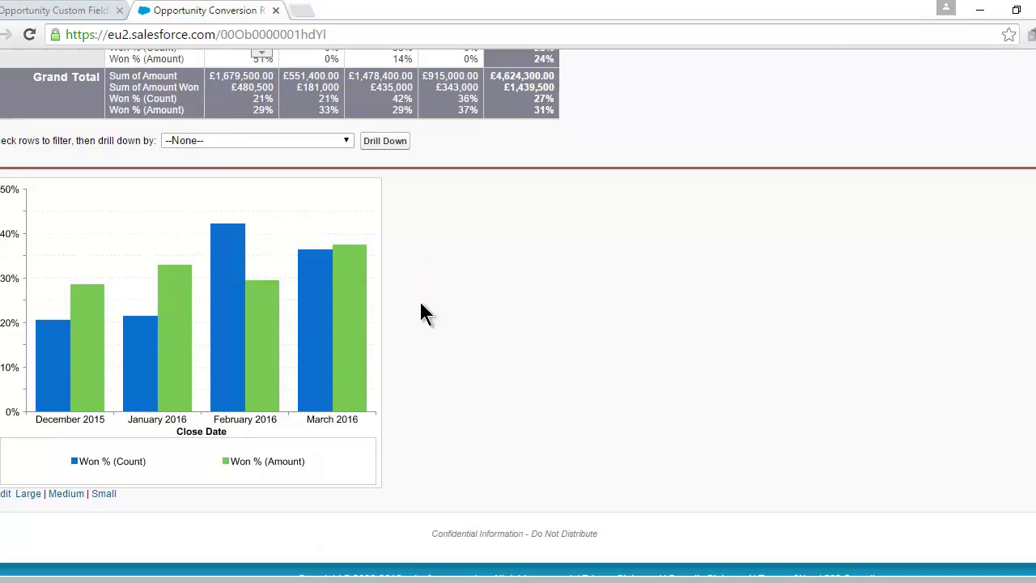
Open the report chart for editing and choose Won % (Count) as its Y-axis value.
left_click(6, 494)
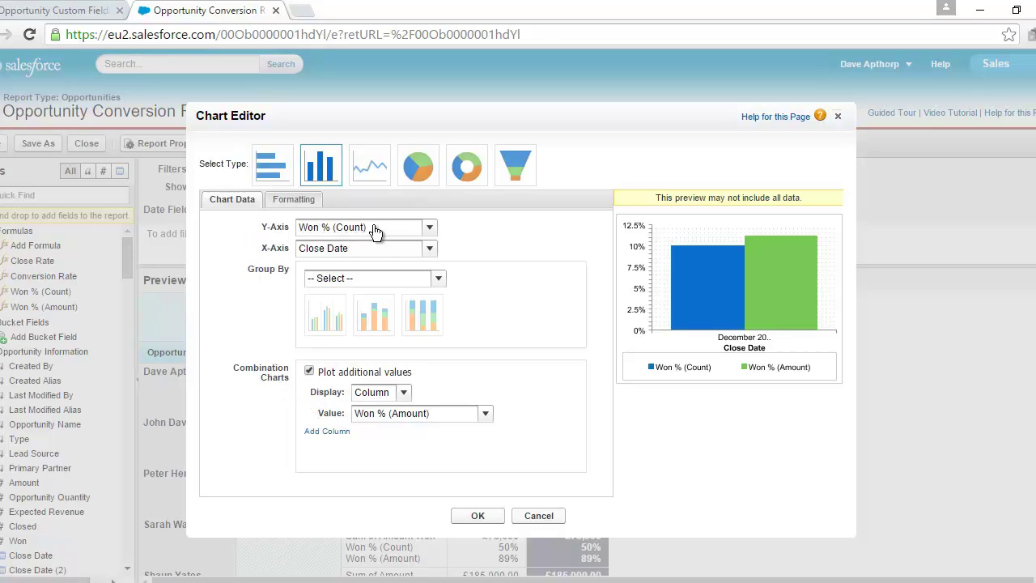
left_click(429, 228)
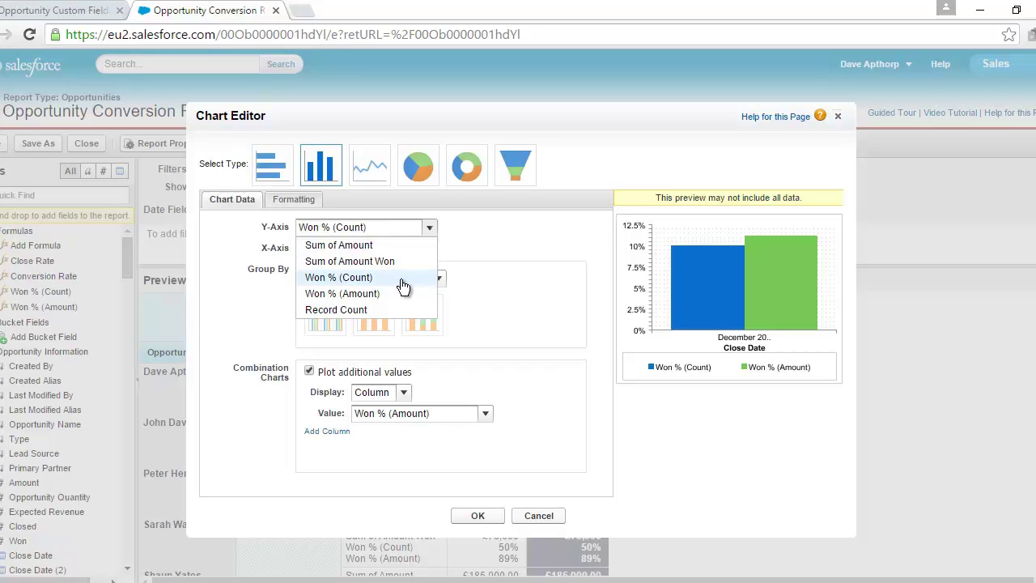
left_click(402, 277)
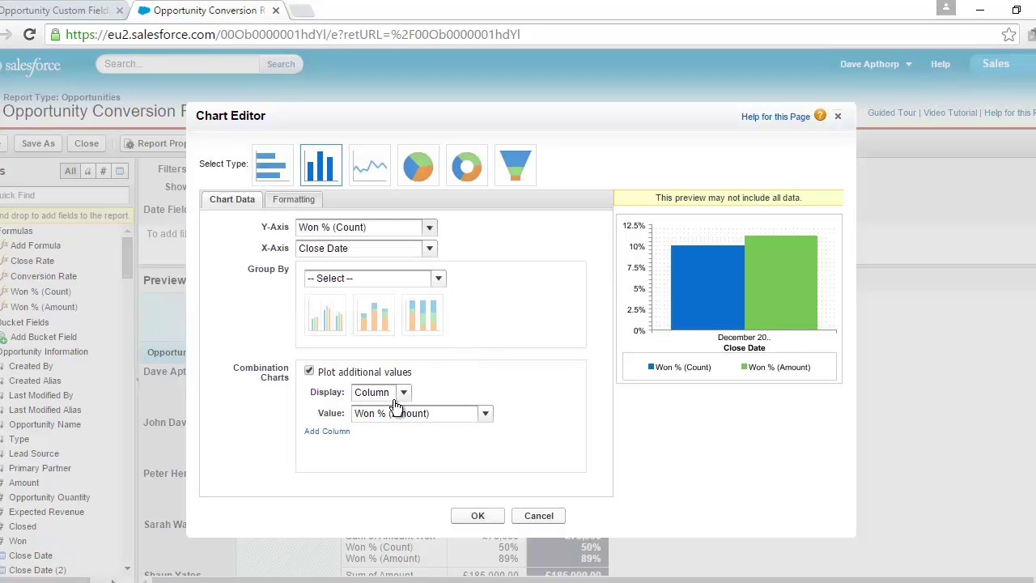
Examine the value choices for the chart's additional column and its formatting options, and accept the chart settings.
left_click(486, 415)
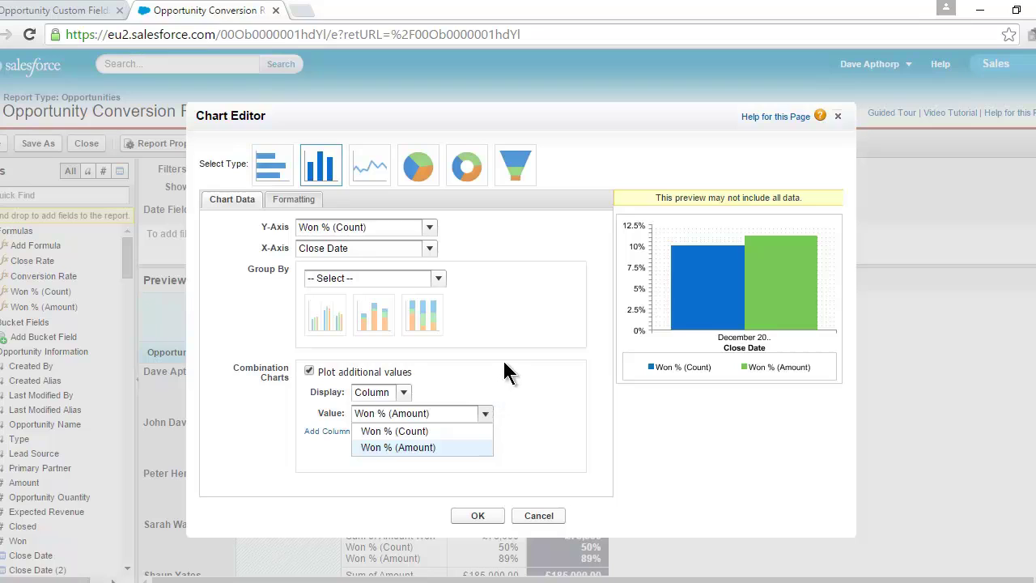
left_click(419, 360)
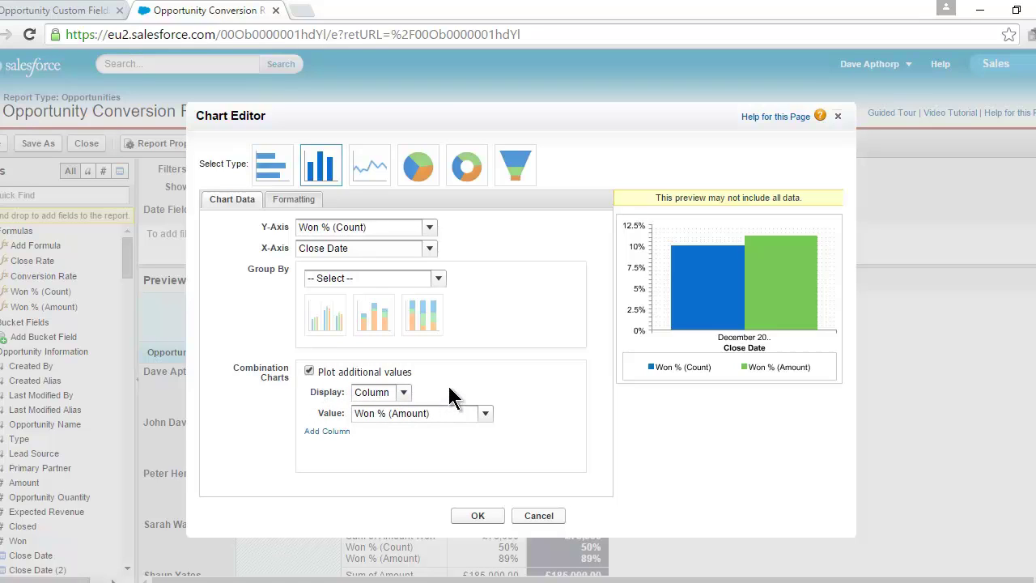
left_click(292, 202)
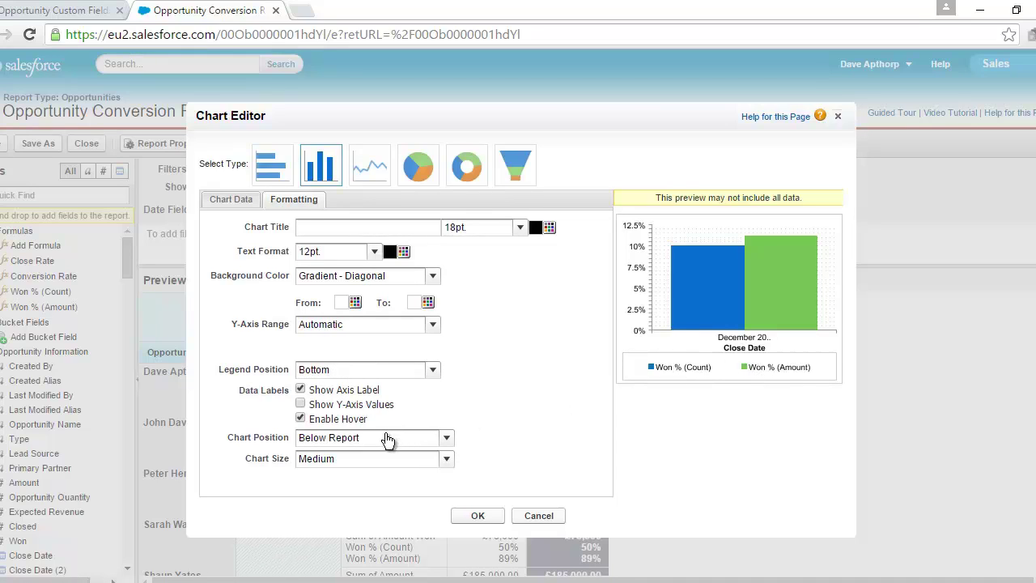
left_click(480, 516)
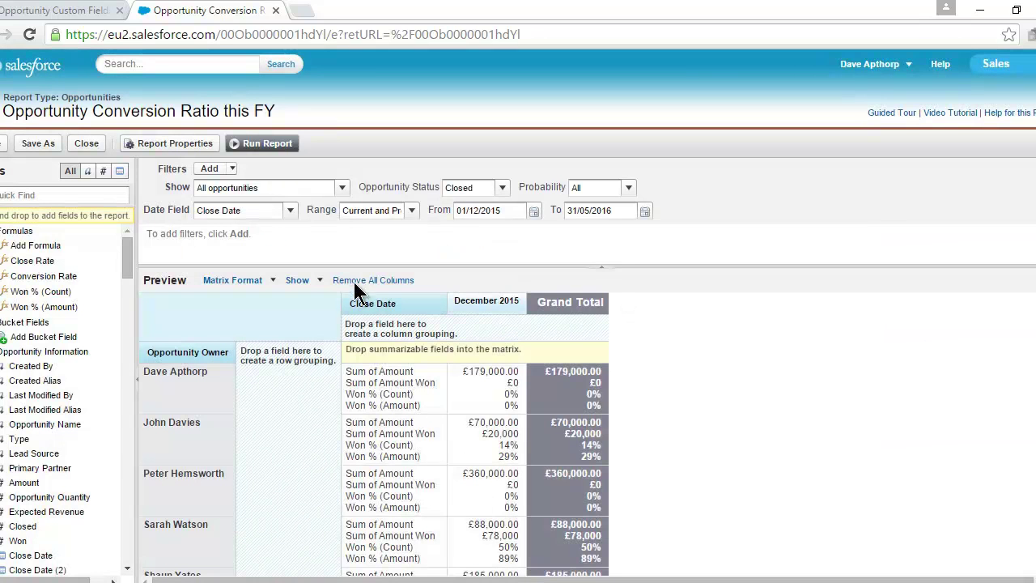
Run the report again and examine the Won % (Count) and Won % (Amount) column chart below the table.
left_click(262, 143)
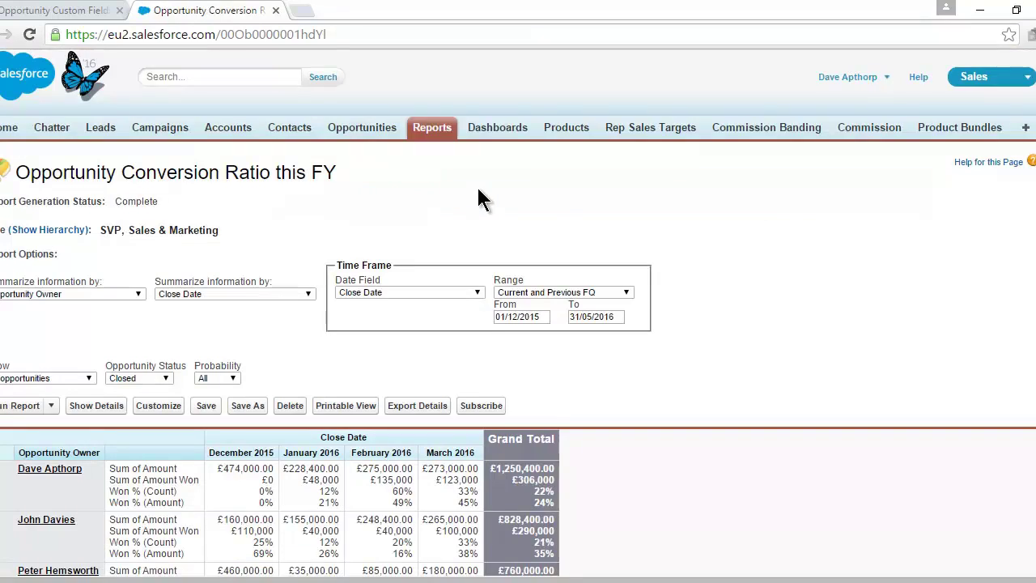
scroll(478, 199, "down", 3)
scroll(478, 199, "down", 1)
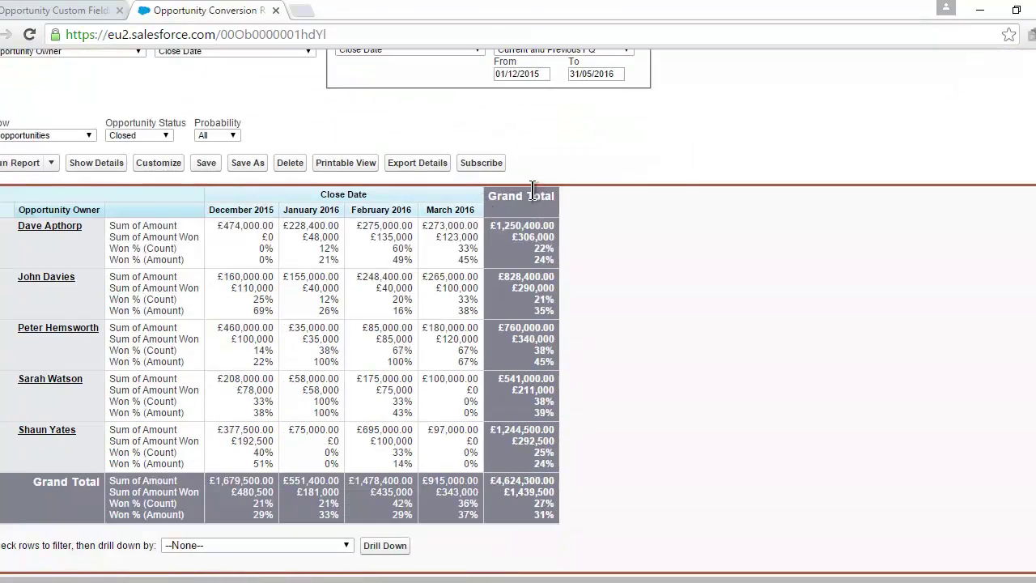
scroll(538, 199, "down", 1)
scroll(559, 226, "down", 4)
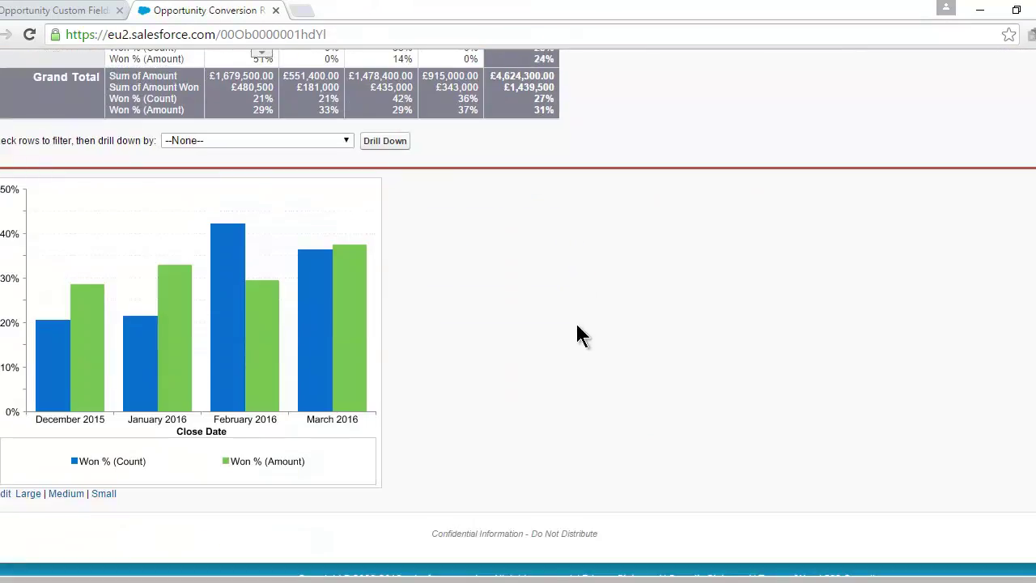